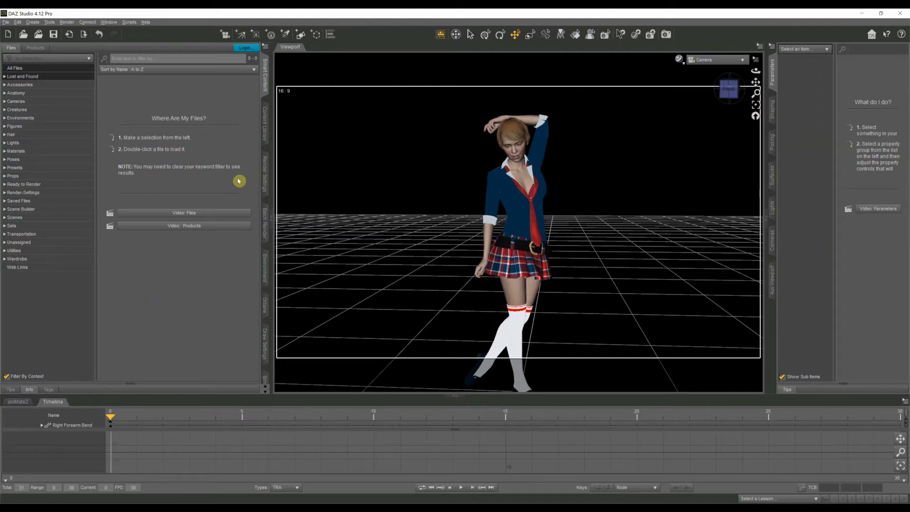
# Set Auto Headlamp to Never in the general render settings and select Camera as the viewport view.
pyautogui.click(266, 175)
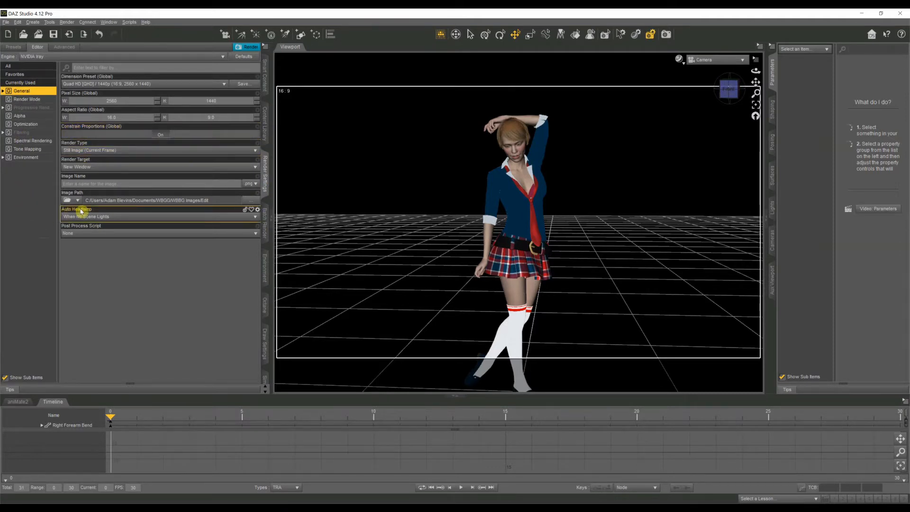
pyautogui.click(134, 221)
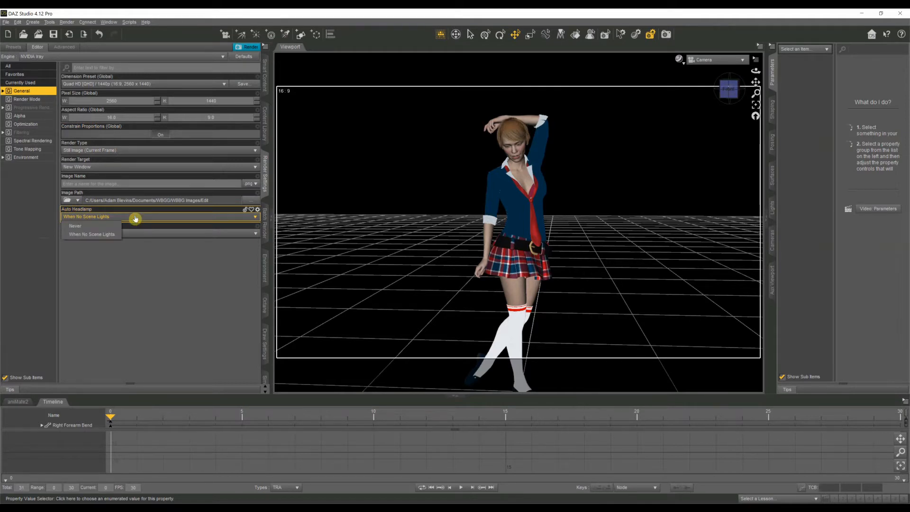
pyautogui.click(83, 226)
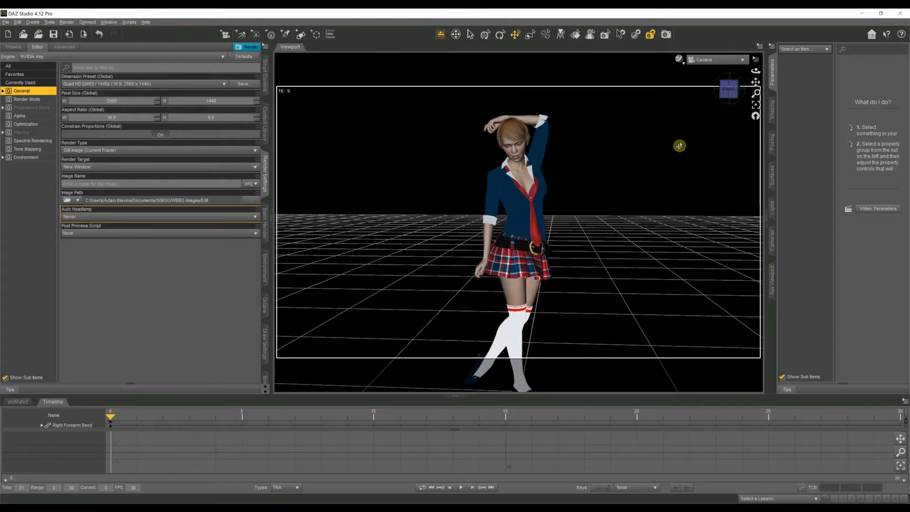
pyautogui.click(713, 65)
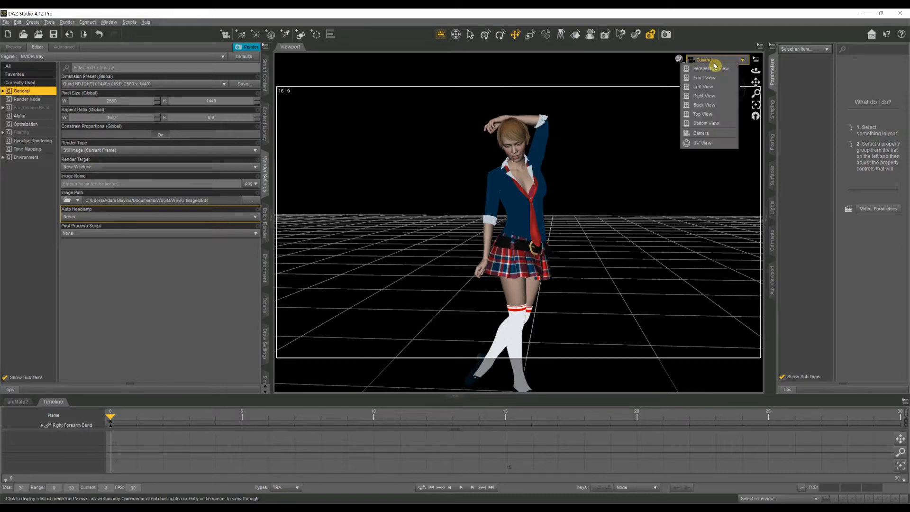
pyautogui.click(701, 133)
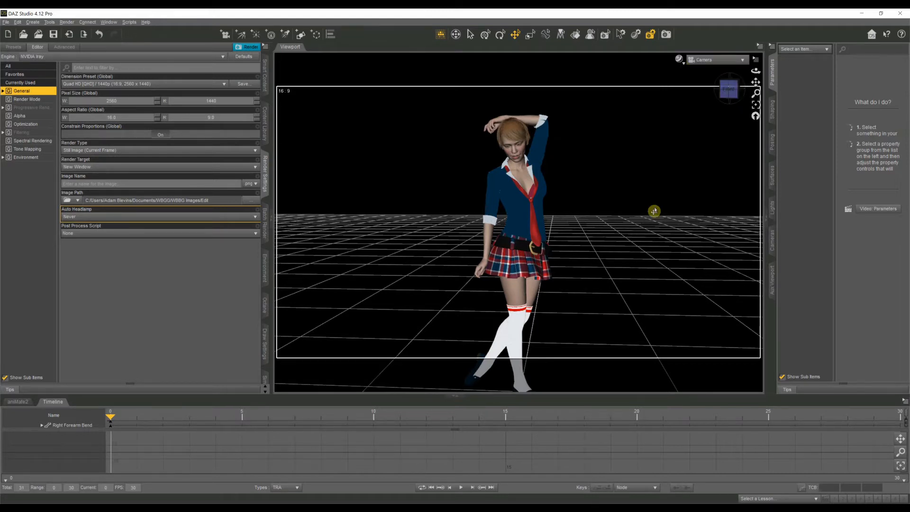
pyautogui.click(163, 291)
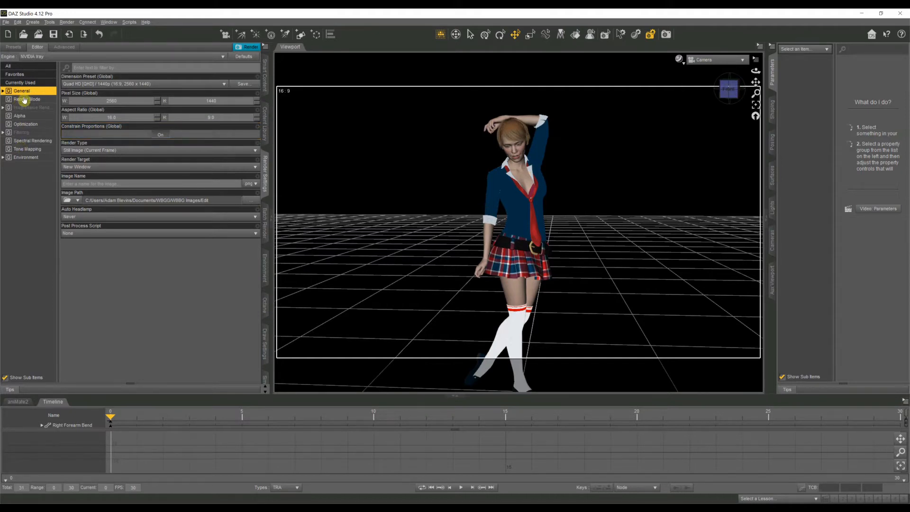
# Turn on Draw Dome in the Environment render settings and check which images are available for the Environment Map.
pyautogui.click(25, 158)
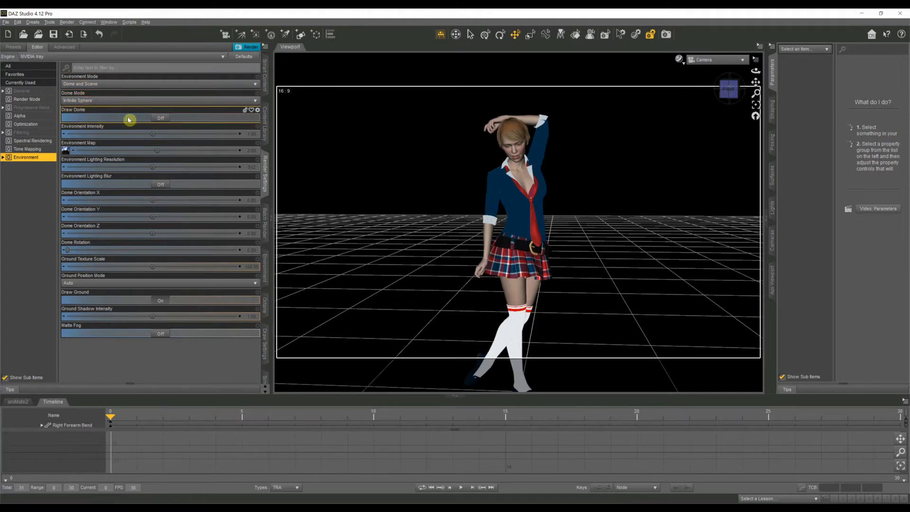
pyautogui.click(159, 119)
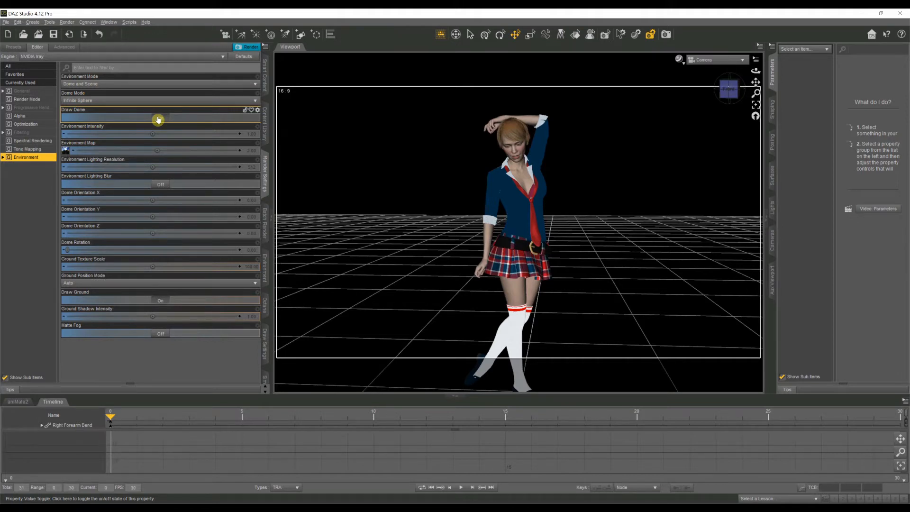
pyautogui.click(157, 119)
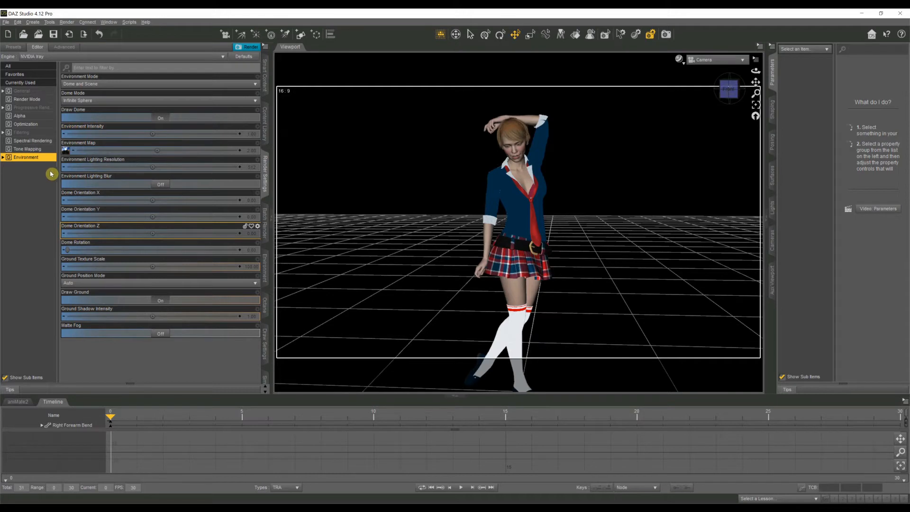
pyautogui.click(66, 151)
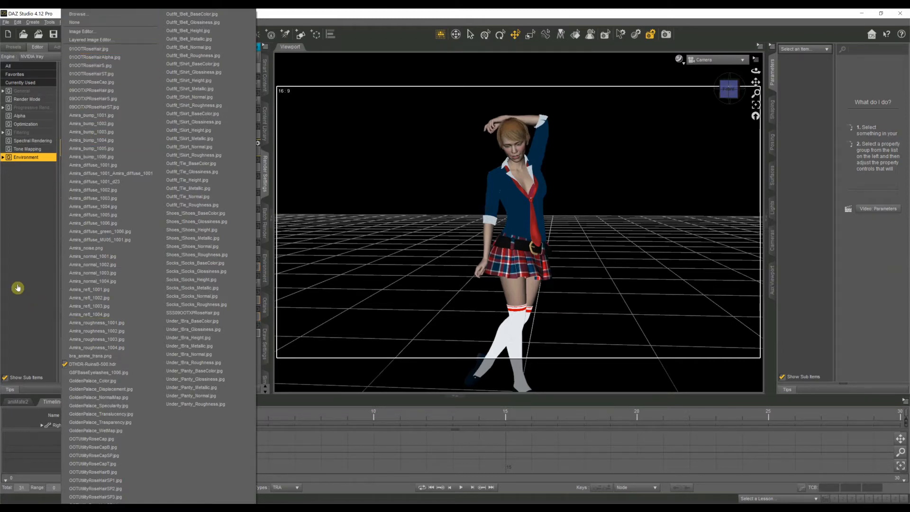
pyautogui.click(32, 286)
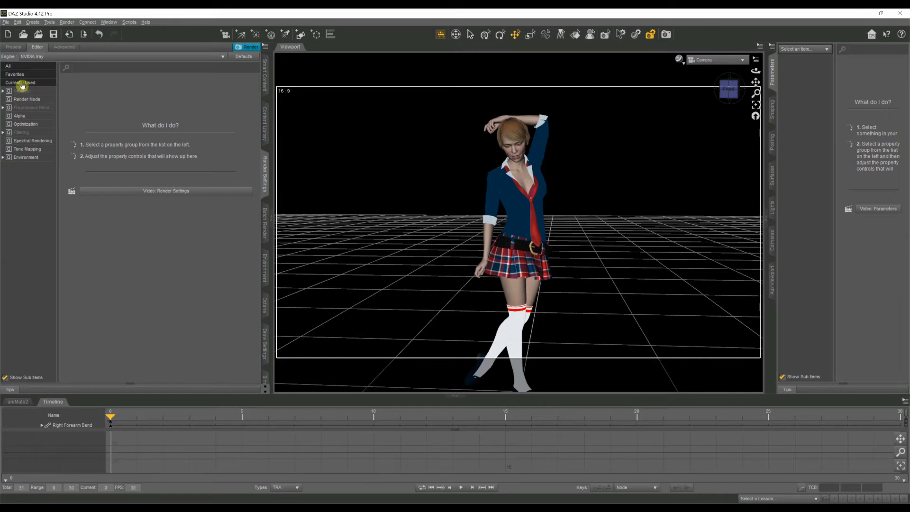
# Browse the Render-Settings presets and load the HDRI 001 Spring 10am Green Fields 8K preset.
pyautogui.click(15, 49)
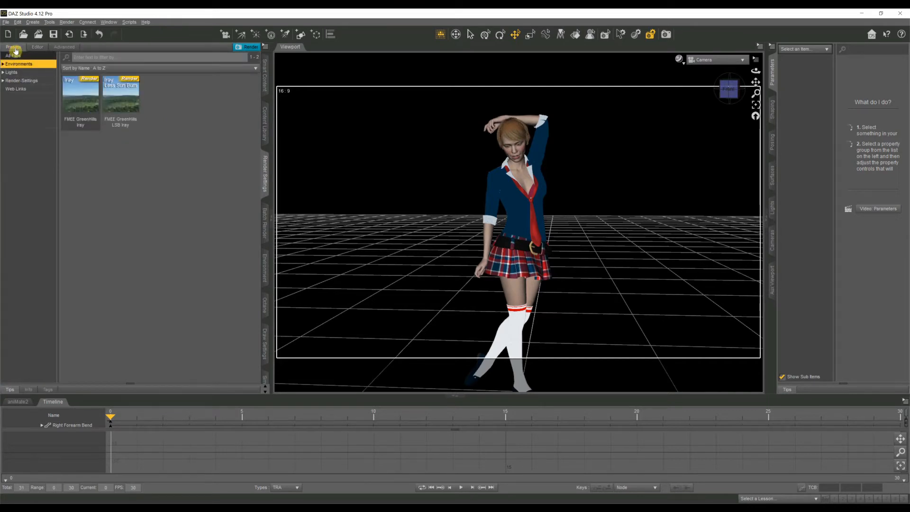
pyautogui.click(15, 83)
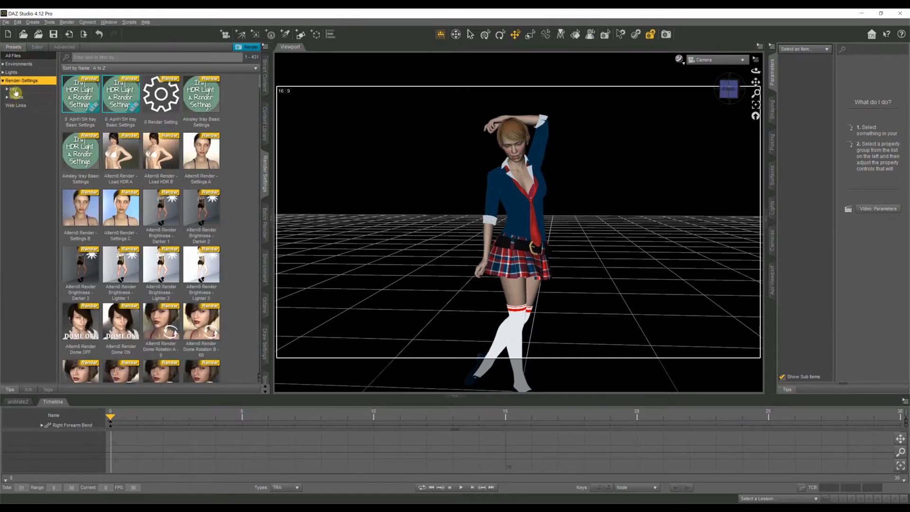
pyautogui.scroll(-5, 143, 200)
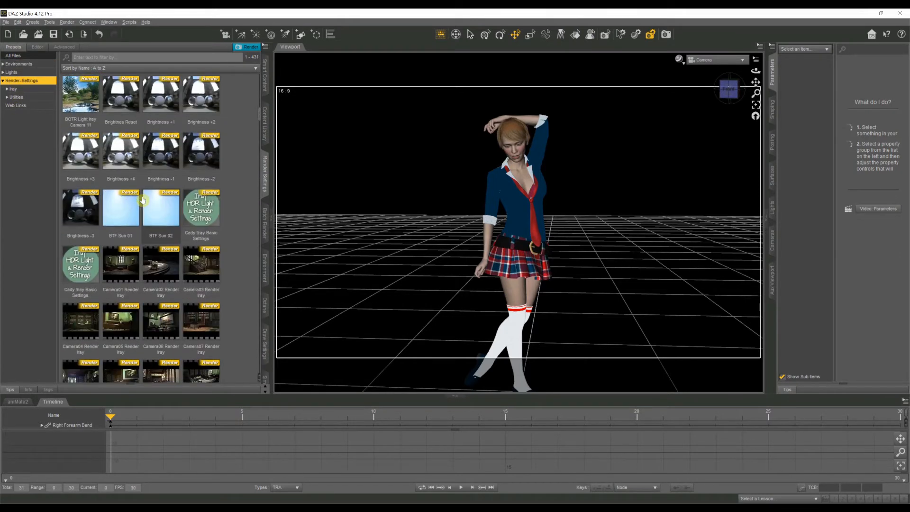
pyautogui.scroll(-10, 149, 223)
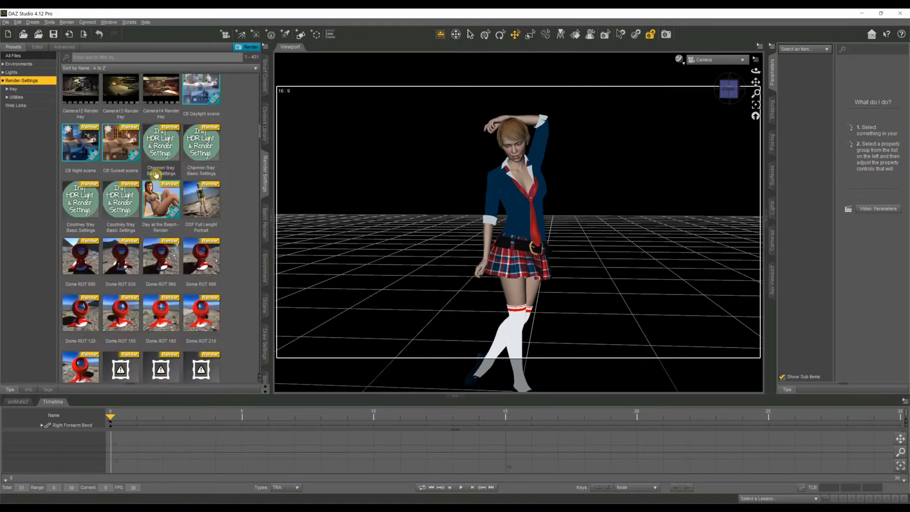
pyautogui.scroll(-15, 155, 249)
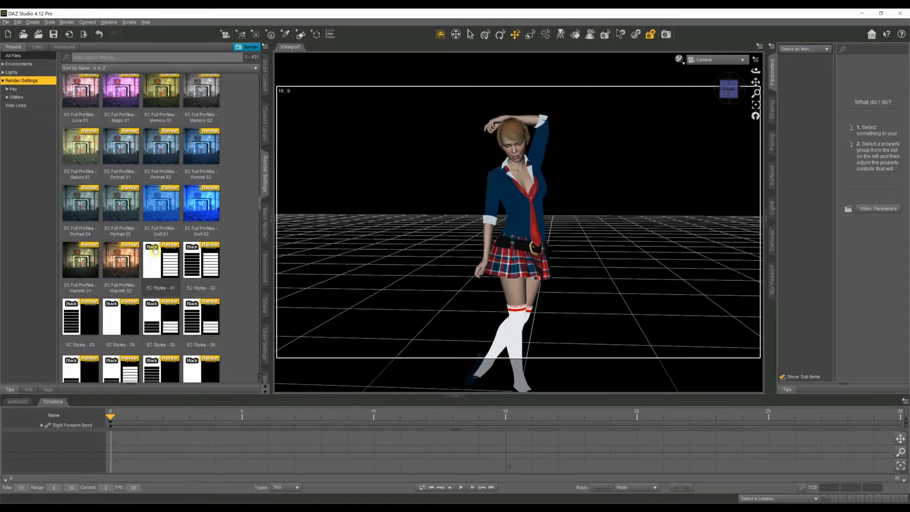
pyautogui.scroll(-1, 155, 250)
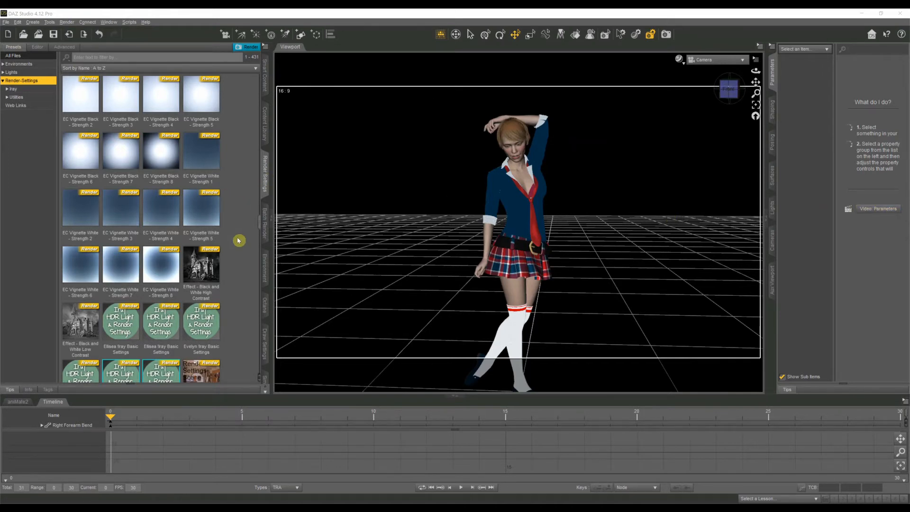
pyautogui.scroll(-3, 239, 241)
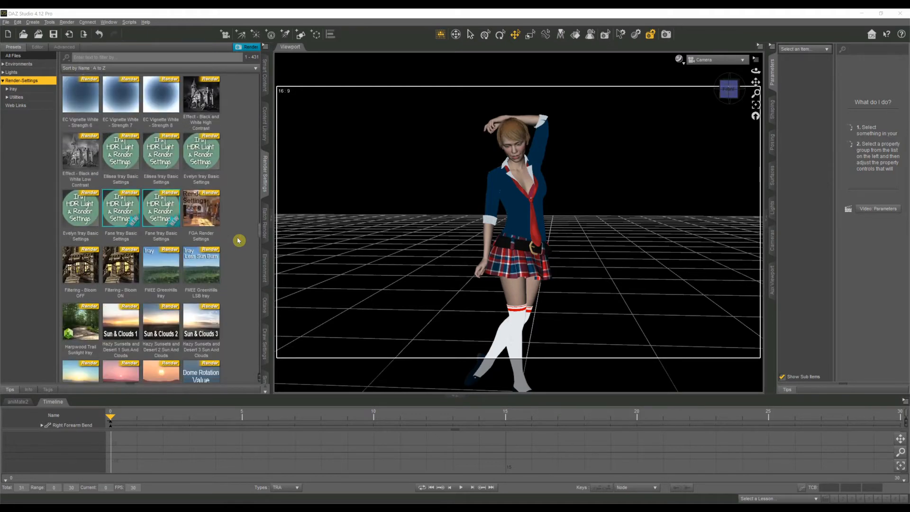
pyautogui.scroll(-3, 238, 241)
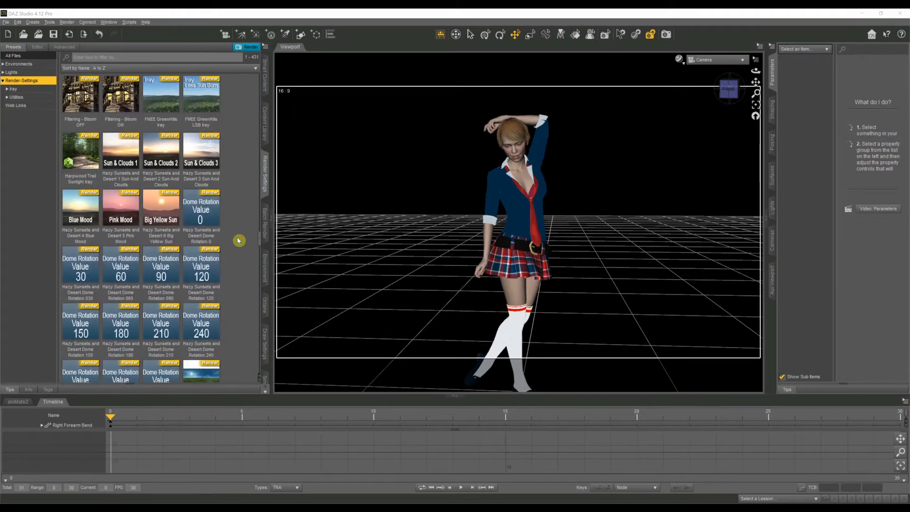
pyautogui.scroll(-10, 238, 240)
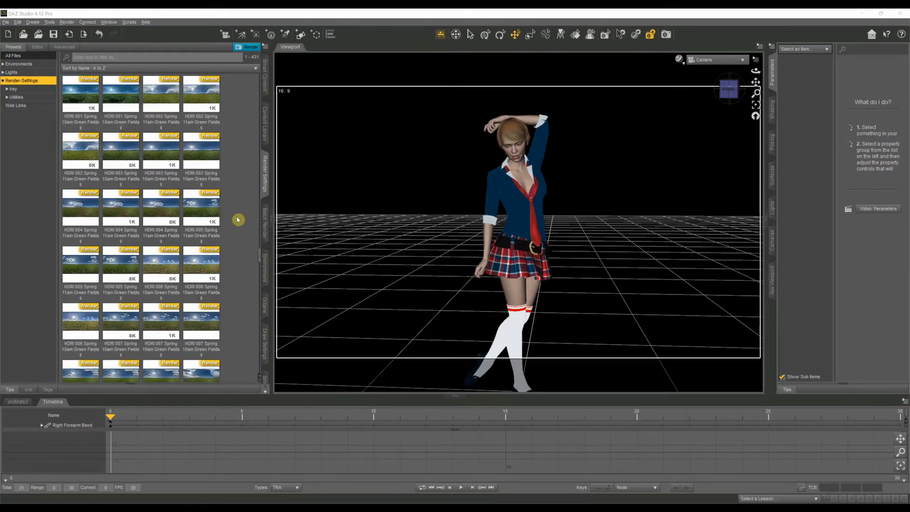
pyautogui.scroll(3, 235, 230)
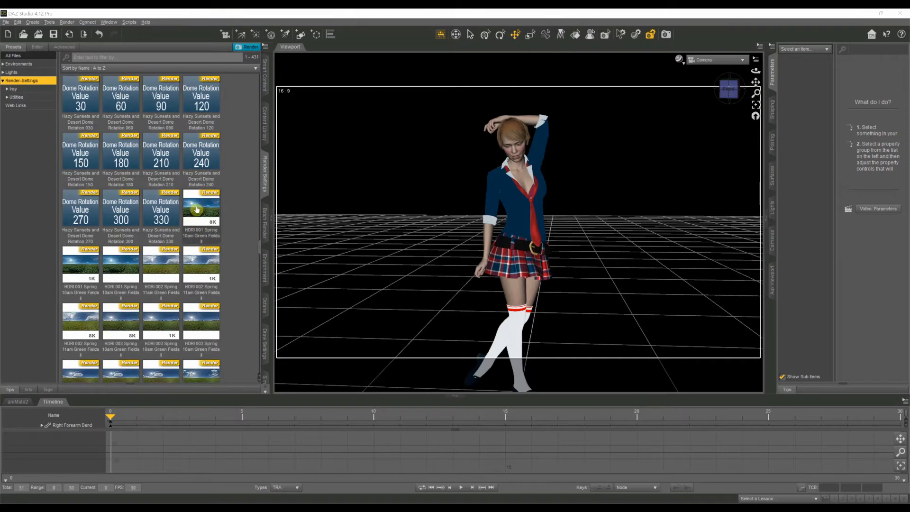
pyautogui.scroll(-3, 239, 242)
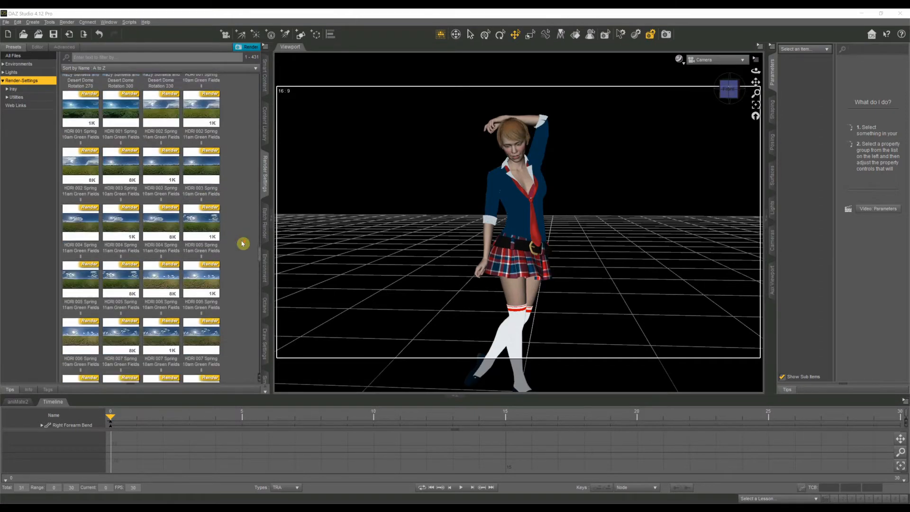
pyautogui.scroll(3, 235, 239)
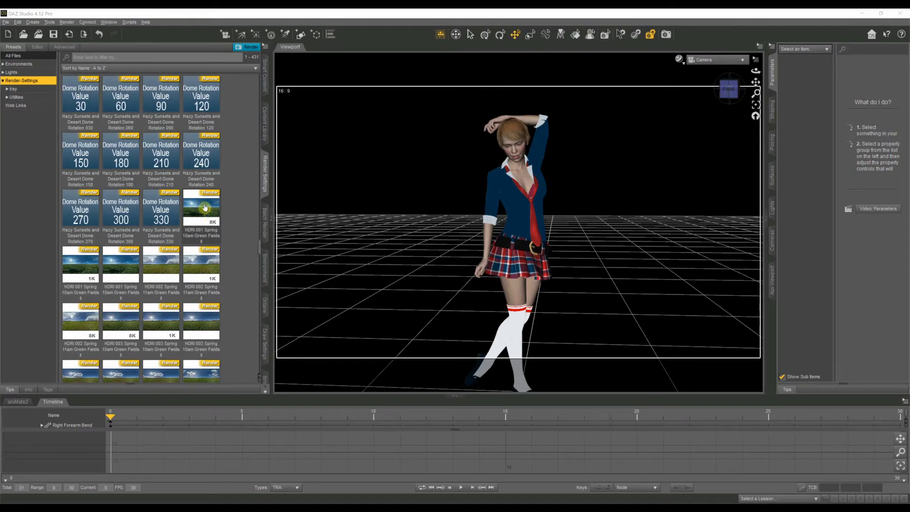
pyautogui.doubleClick(202, 212)
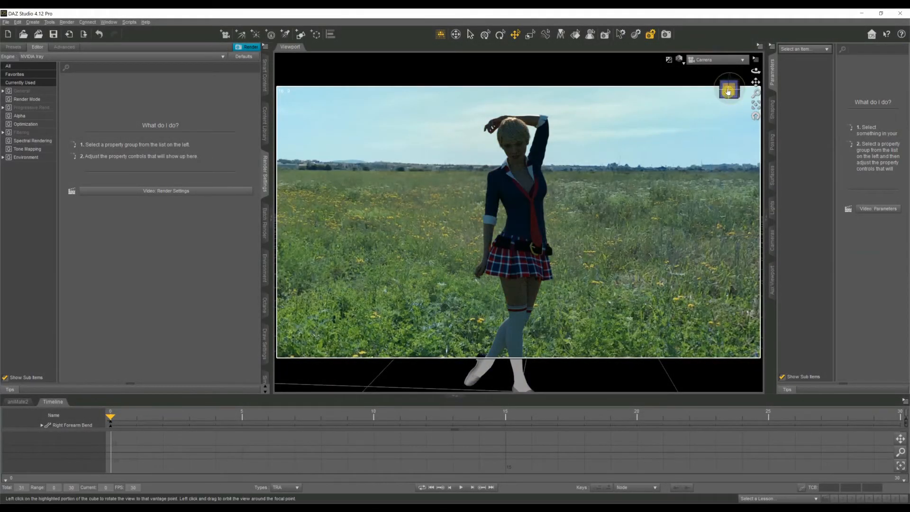
# Orbit the camera around behind the figure and turn Amira to face it, with Y Rotate at about -307 degrees.
pyautogui.moveTo(729, 89); pyautogui.dragTo(728, 89)
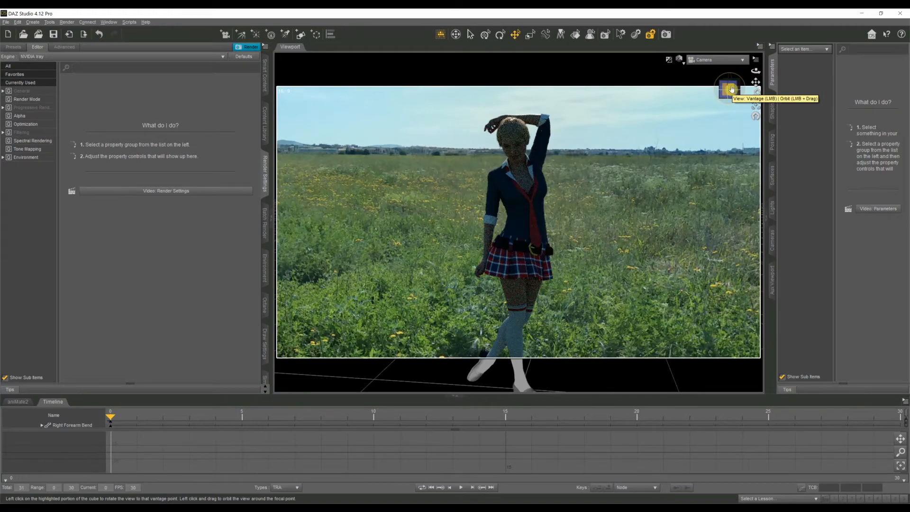
pyautogui.moveTo(731, 89); pyautogui.dragTo(664, 87)
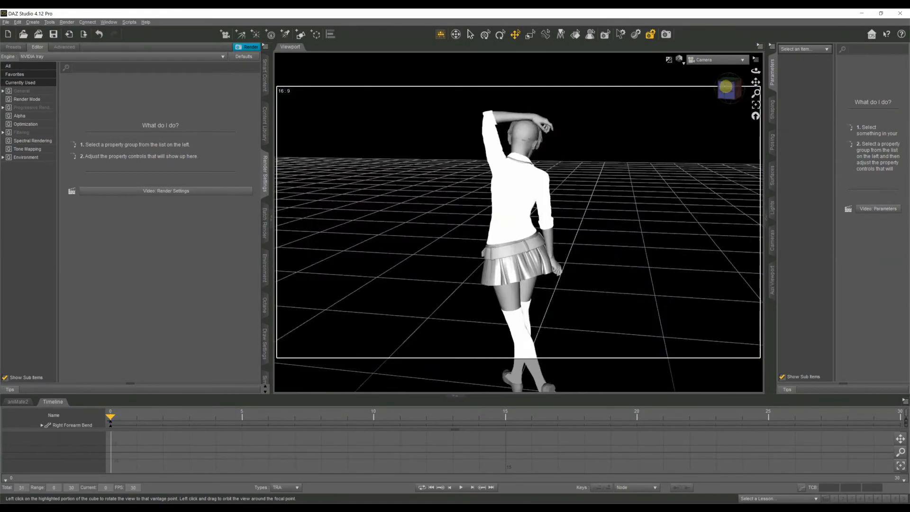
pyautogui.moveTo(730, 86); pyautogui.dragTo(731, 86)
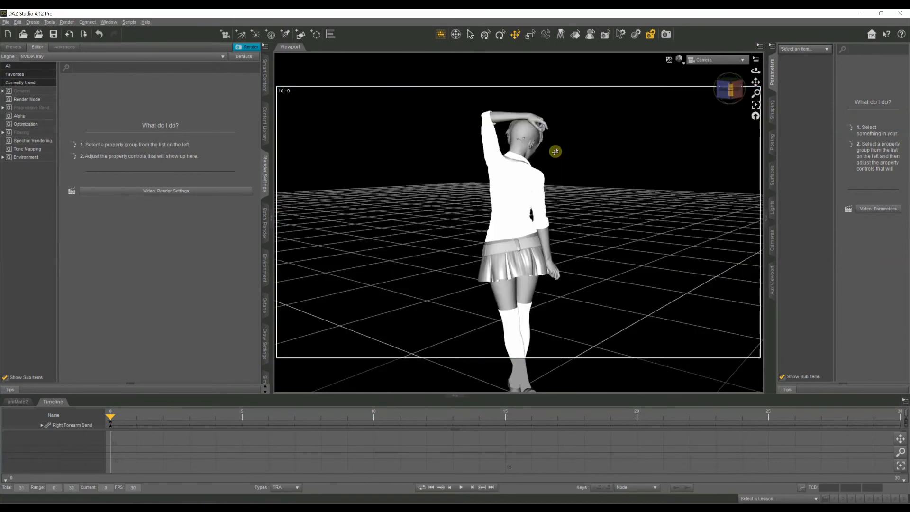
pyautogui.click(518, 198)
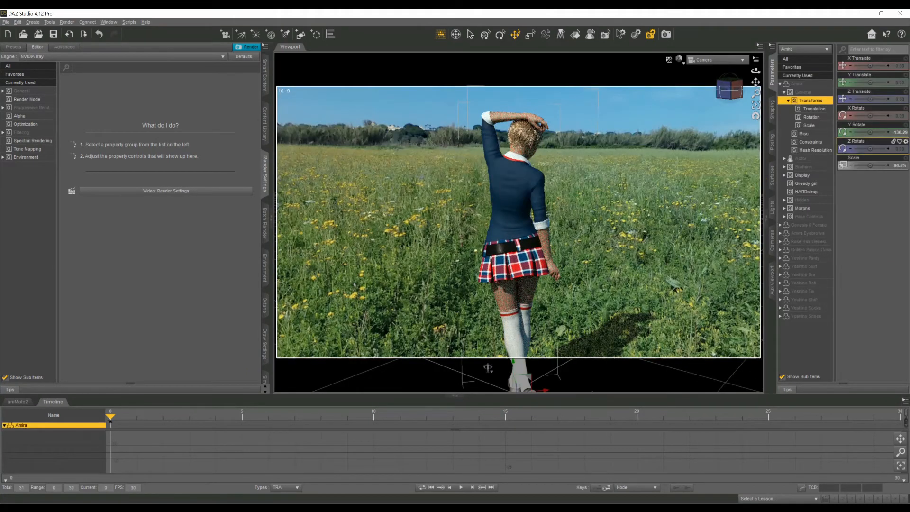
pyautogui.moveTo(866, 133); pyautogui.dragTo(807, 129)
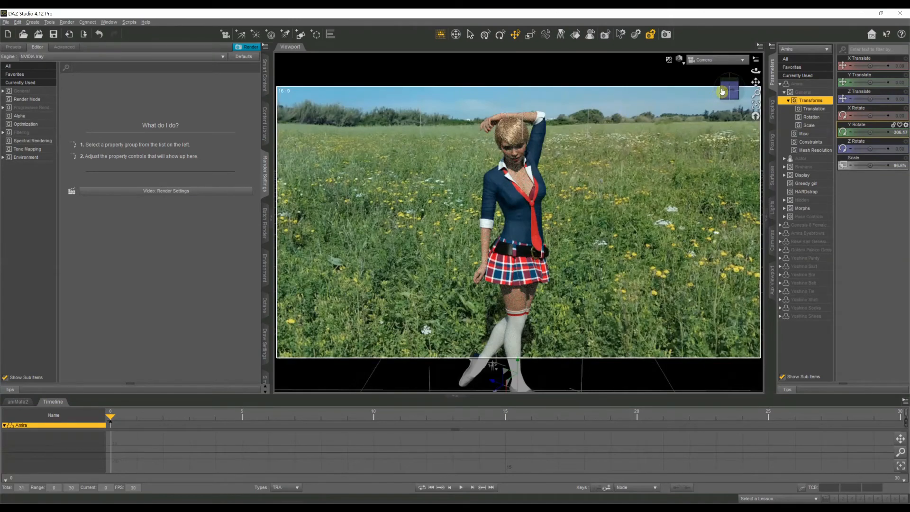
# Lower the camera angle and move closer, framing the figure from the thighs up against the sky.
pyautogui.moveTo(732, 90); pyautogui.dragTo(725, 112)
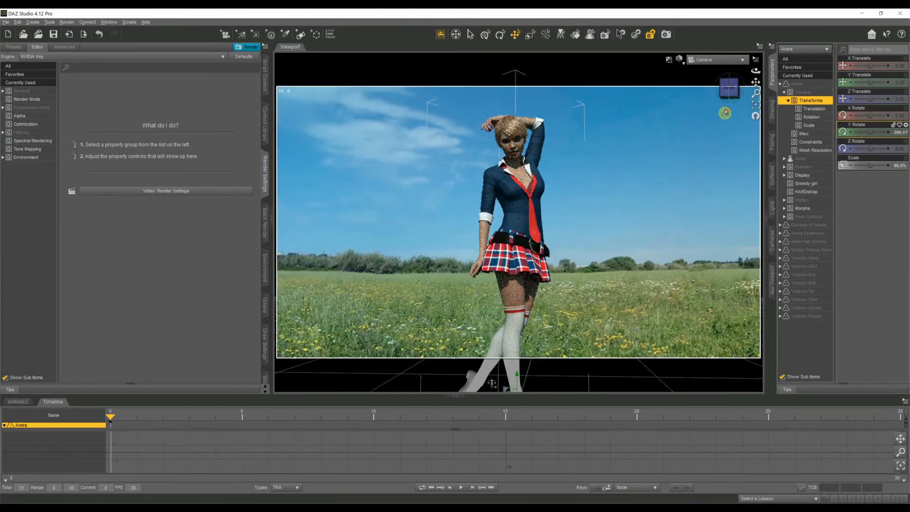
pyautogui.scroll(2, 725, 112)
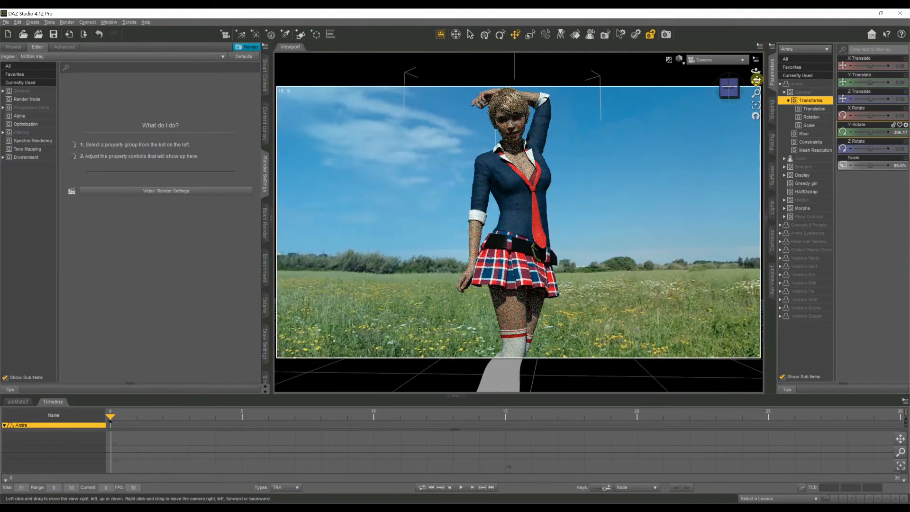
pyautogui.moveTo(757, 79); pyautogui.dragTo(756, 85)
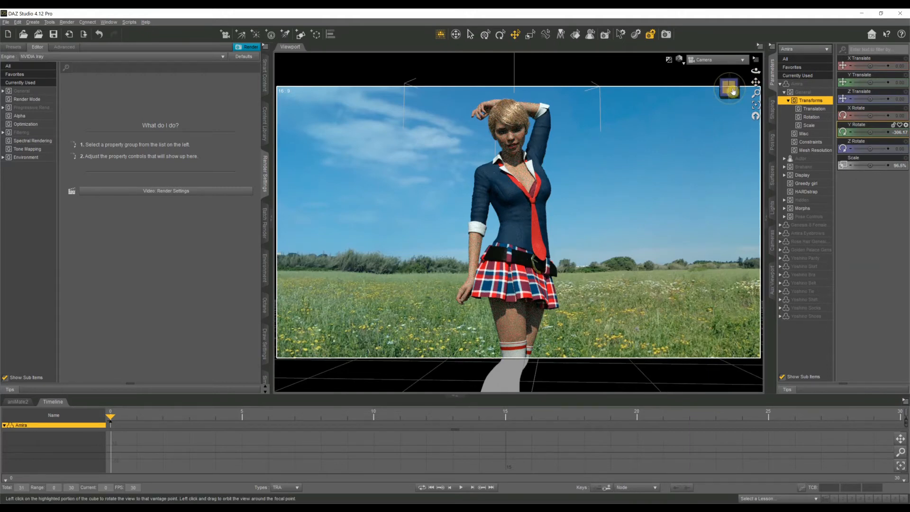
# Orbit the camera around the figure to examine the HDRI field background and lighting from other directions.
pyautogui.moveTo(732, 91); pyautogui.dragTo(711, 89)
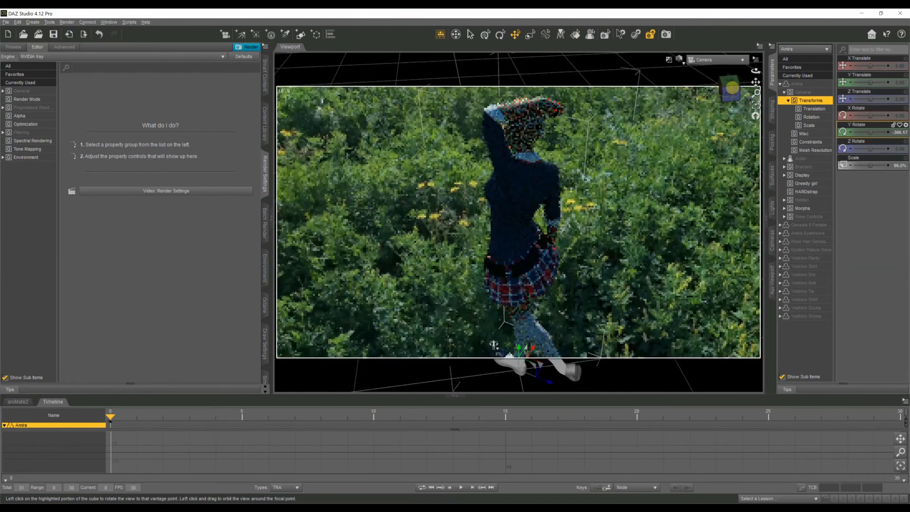
pyautogui.moveTo(515, 65); pyautogui.dragTo(673, 64)
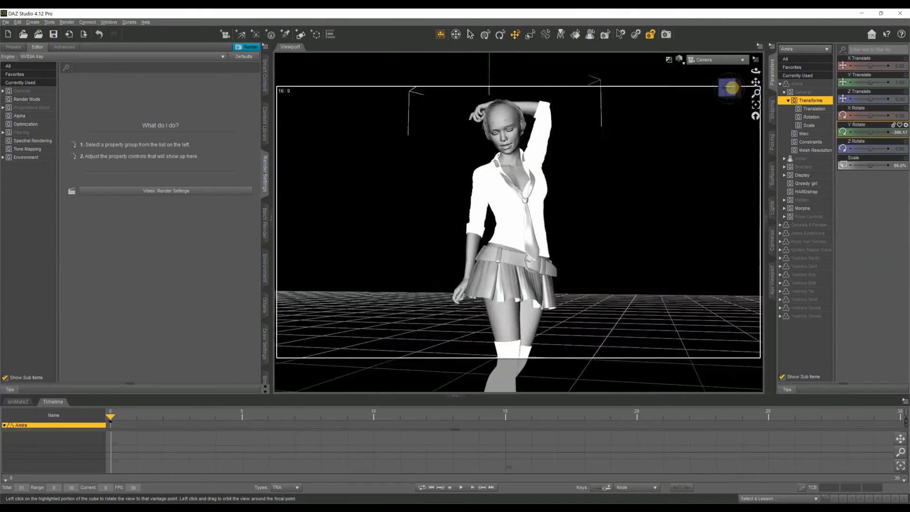
pyautogui.moveTo(732, 87)
pyautogui.mouseDown()
pyautogui.moveTo(732, 116)
pyautogui.moveTo(727, 89)
pyautogui.mouseUp()
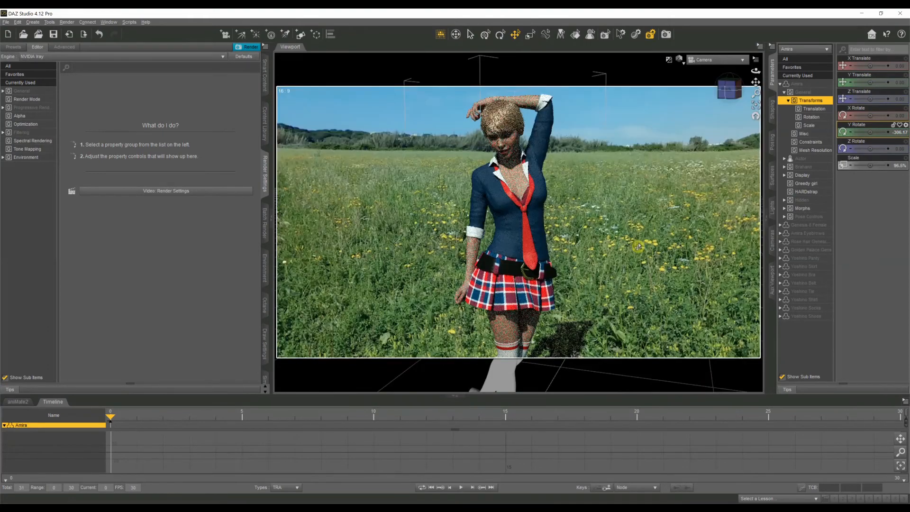
# Move the camera back to view the full figure in the field, and return to the thighs-up framing.
pyautogui.scroll(-2, 638, 246)
pyautogui.scroll(-2, 638, 246)
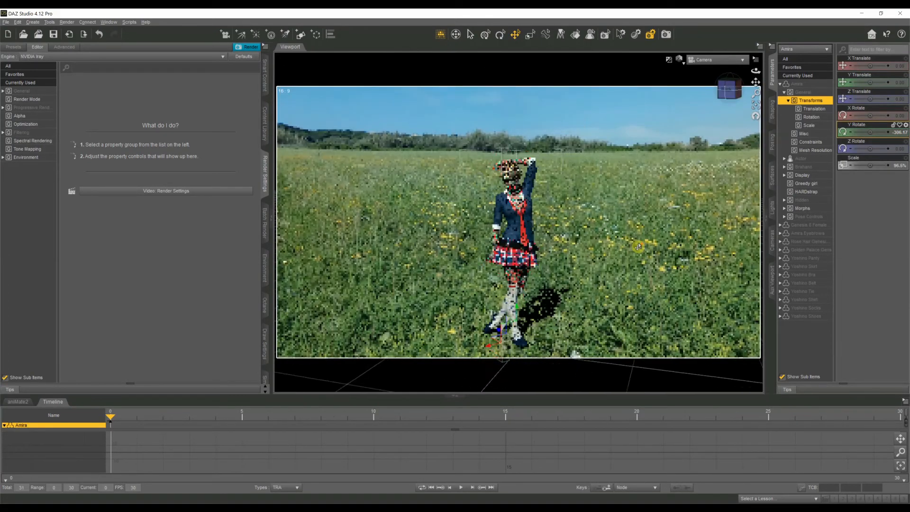
pyautogui.scroll(-3, 638, 246)
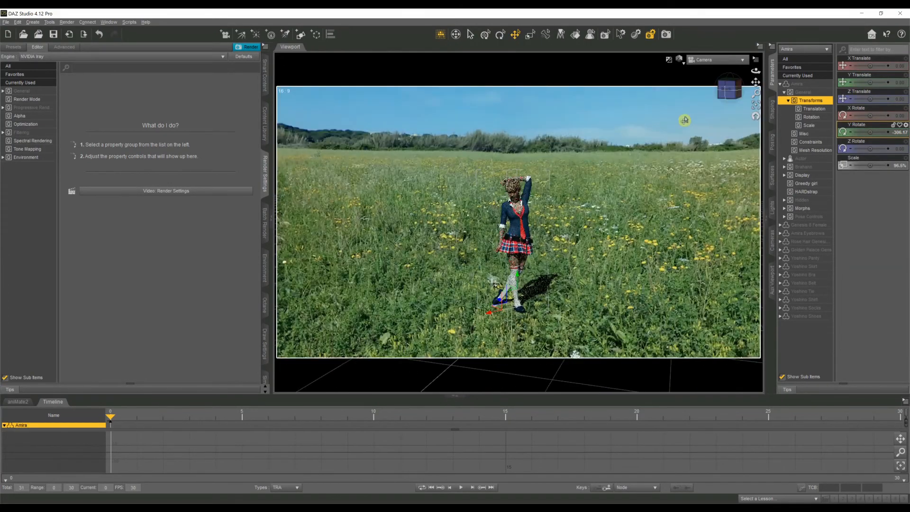
pyautogui.scroll(3, 584, 240)
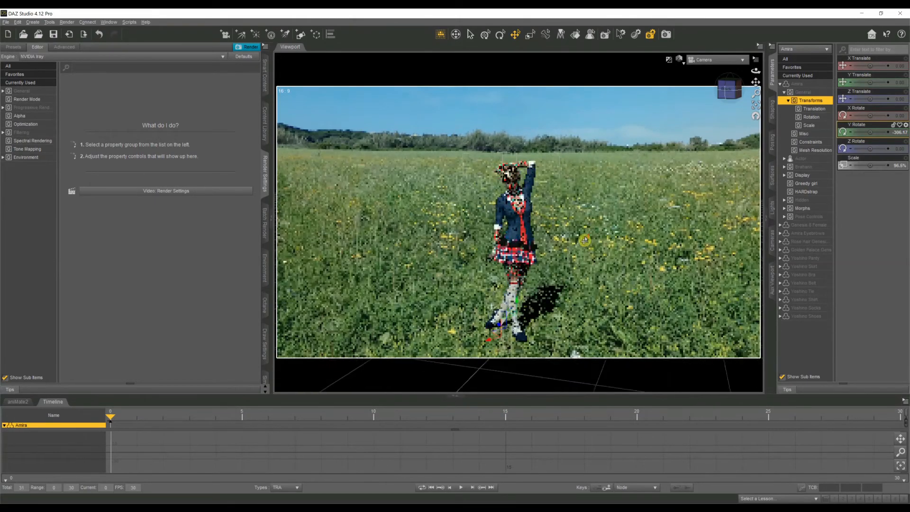
pyautogui.scroll(6, 585, 240)
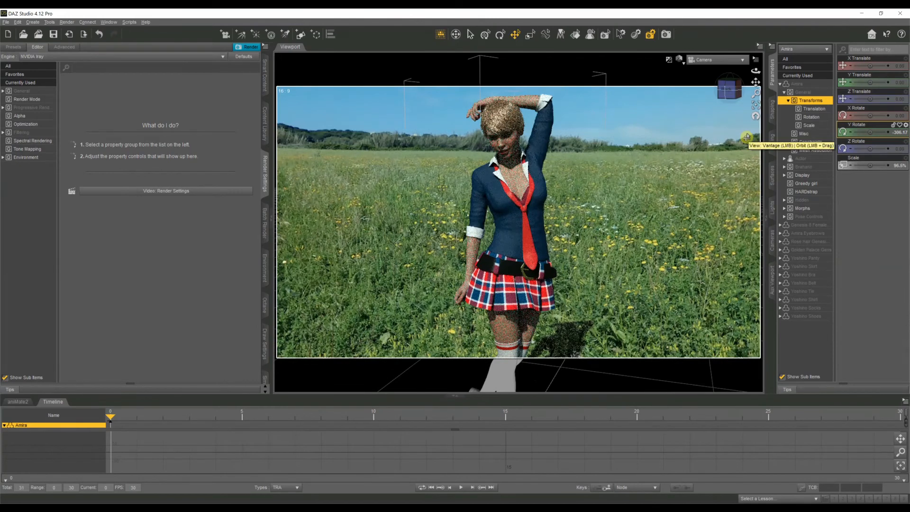
# Tilt the figure's head up with Bend at -30 degrees and raise the camera to look down on it against the grass.
pyautogui.moveTo(725, 95); pyautogui.dragTo(727, 99)
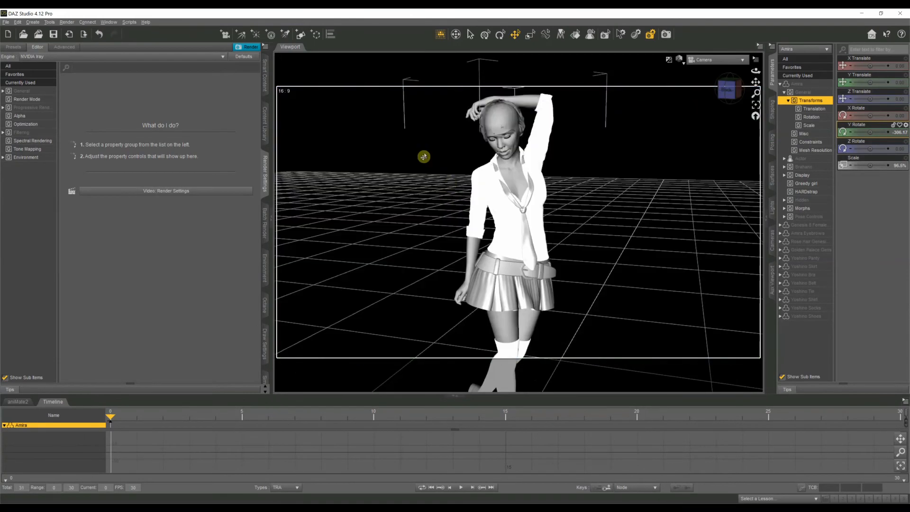
pyautogui.click(510, 145)
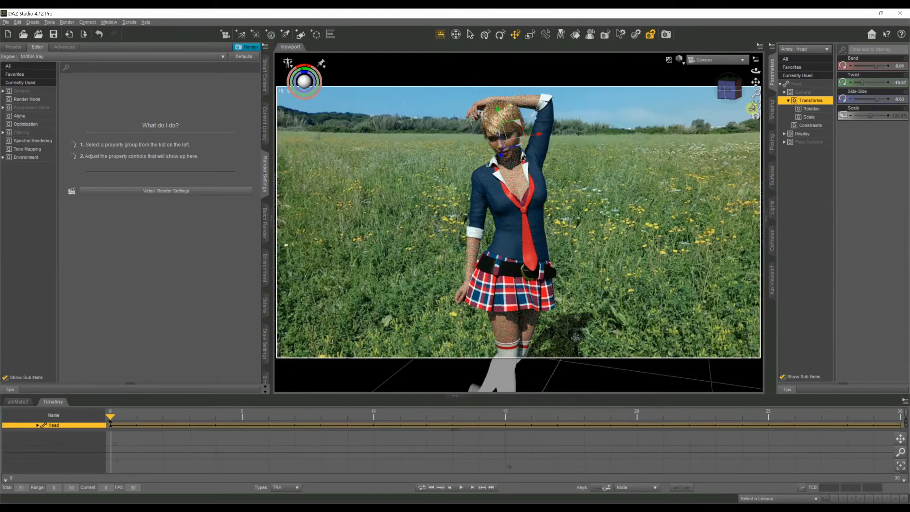
pyautogui.moveTo(878, 67); pyautogui.dragTo(853, 65)
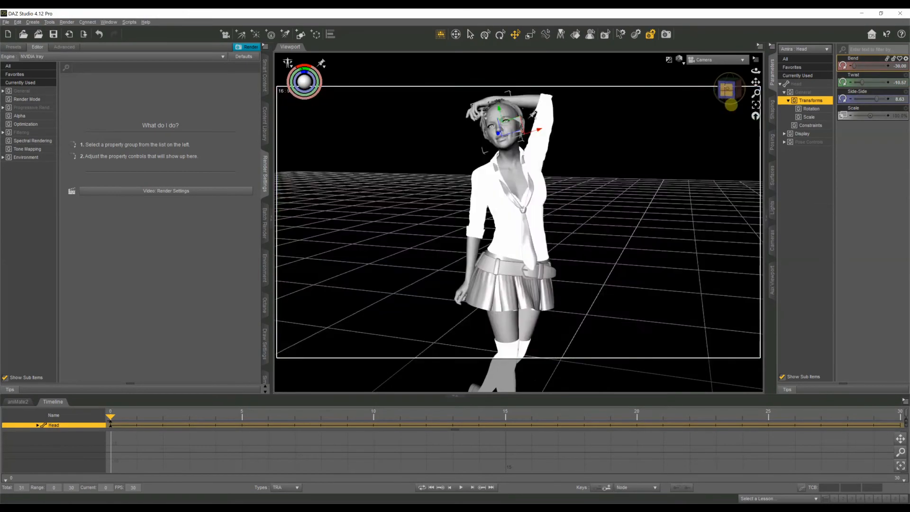
pyautogui.moveTo(732, 90); pyautogui.dragTo(729, 92)
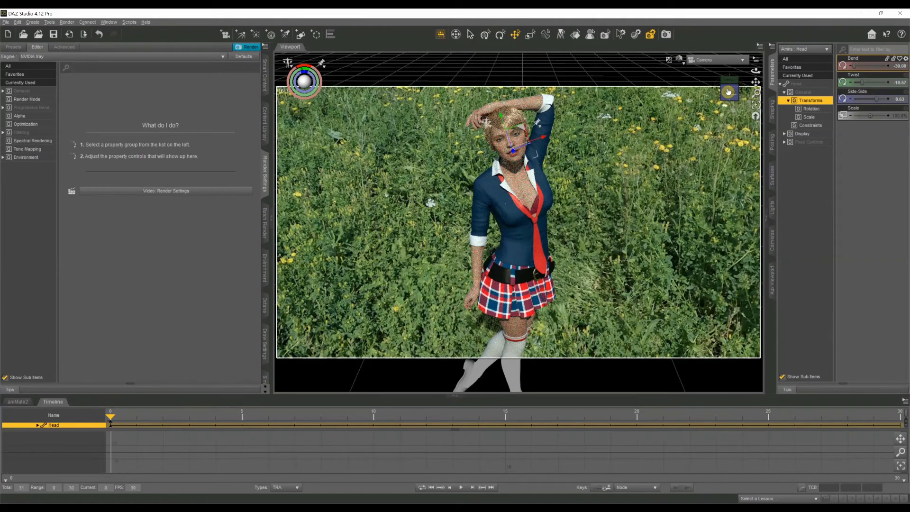
pyautogui.click(755, 81)
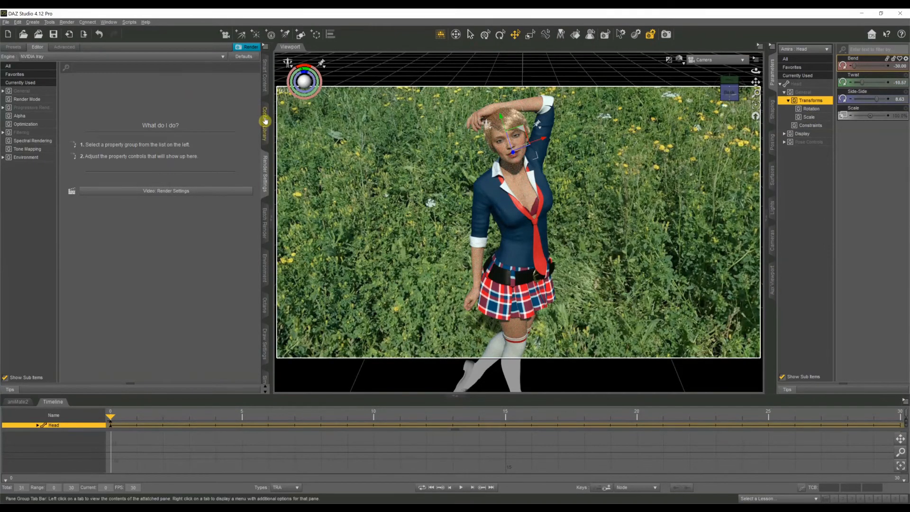
# Turn the environment's Draw Dome off to view the figure without the HDRI background, and turn it back on.
pyautogui.click(25, 158)
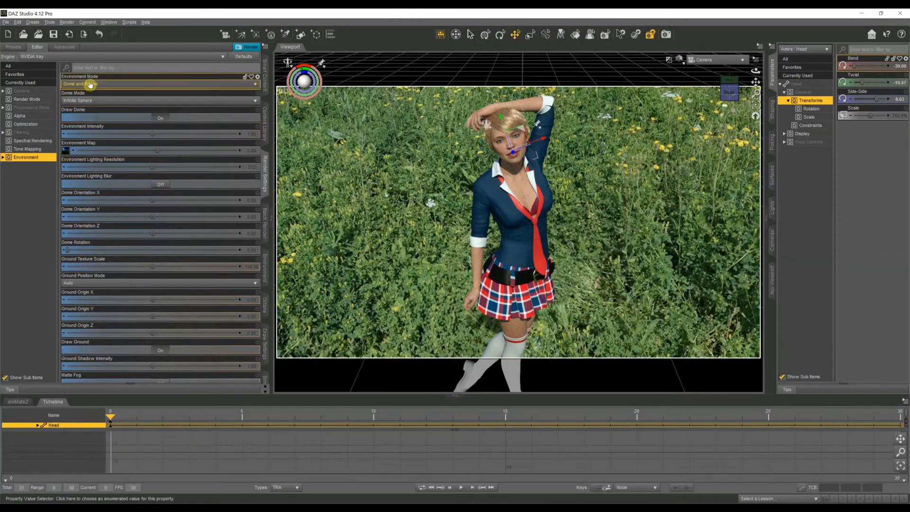
pyautogui.click(161, 118)
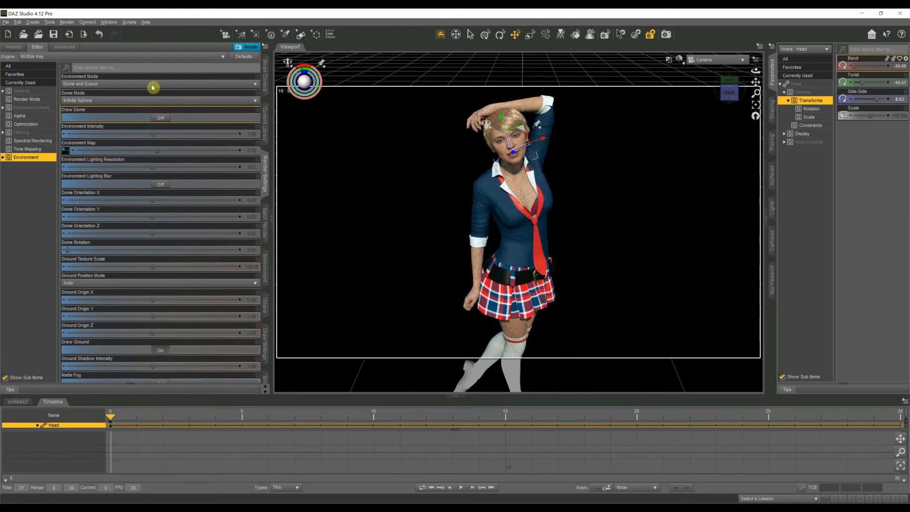
pyautogui.click(159, 119)
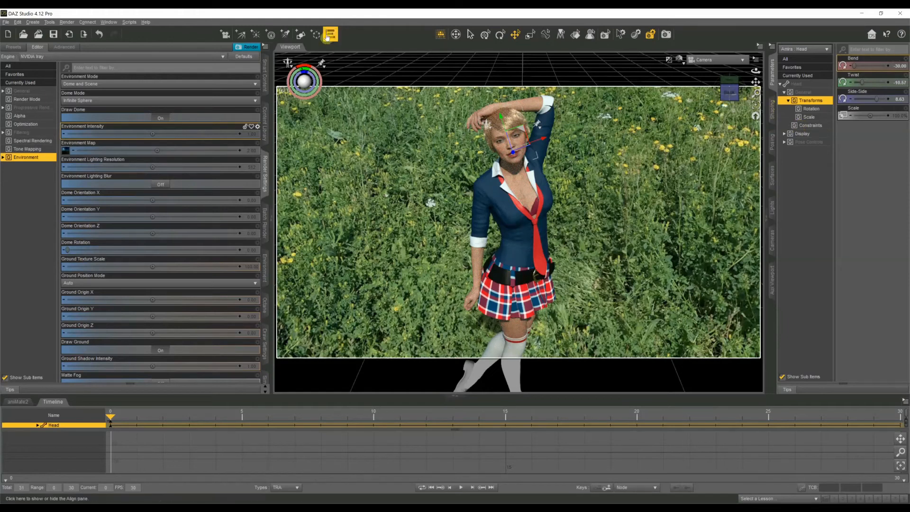
# Try Tone Mapping Exposure Values of 14 and 12, and settle on 12.5.
pyautogui.click(25, 149)
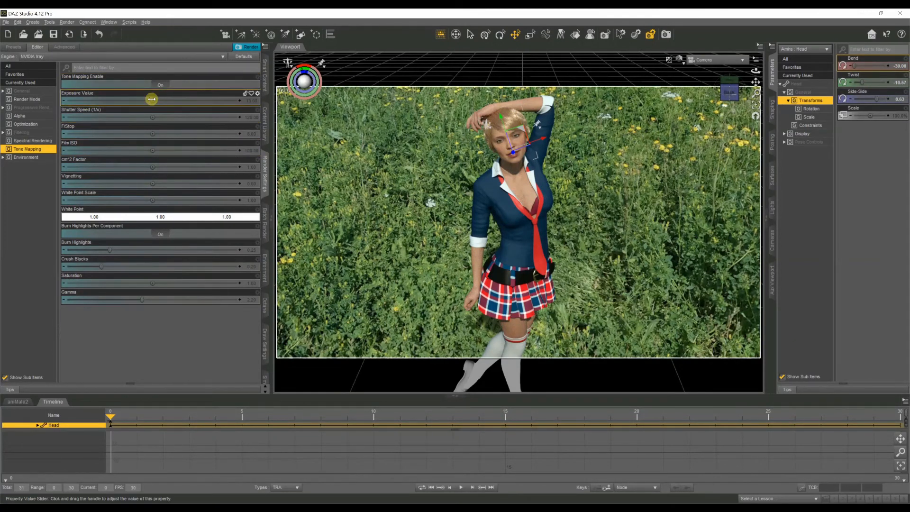
pyautogui.moveTo(180, 102)
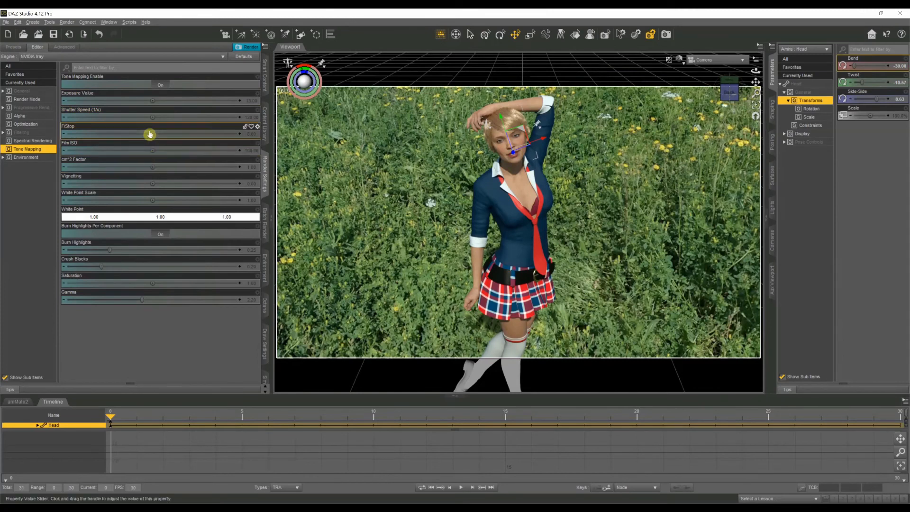
pyautogui.moveTo(152, 100)
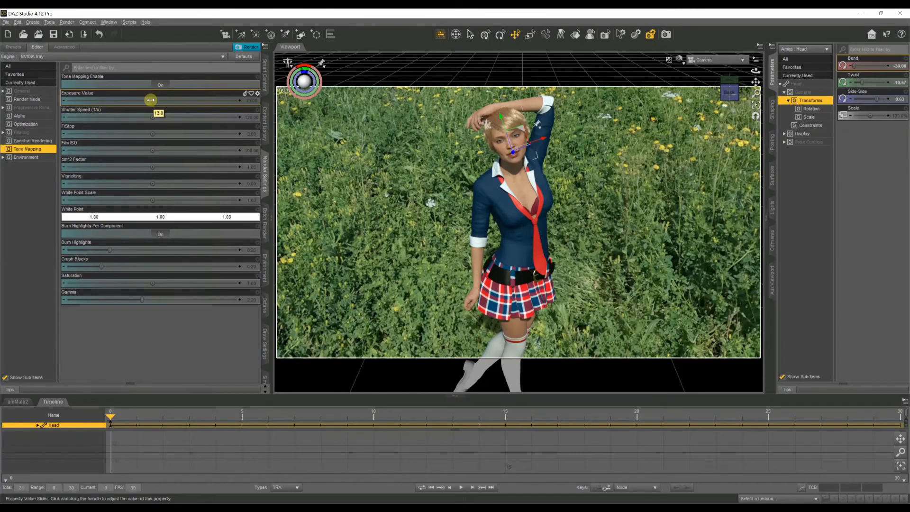
pyautogui.click(241, 105)
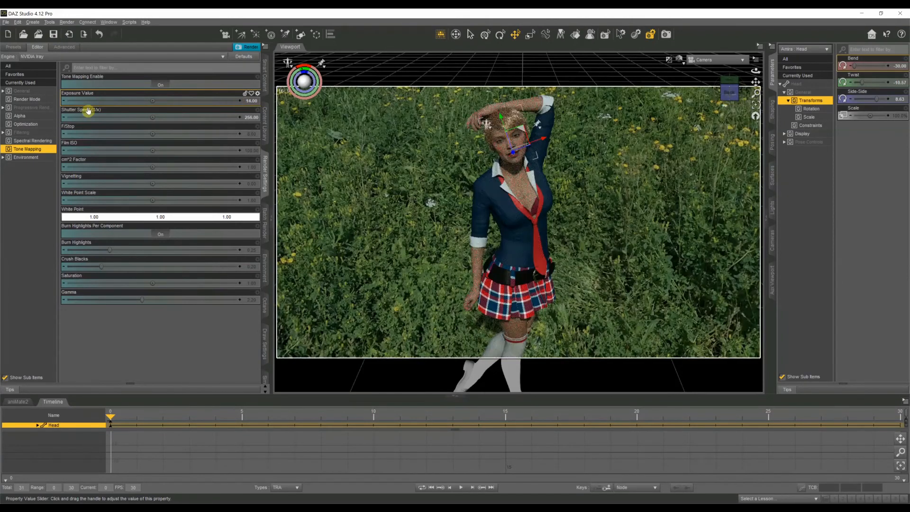
pyautogui.click(63, 101)
pyautogui.click(63, 101)
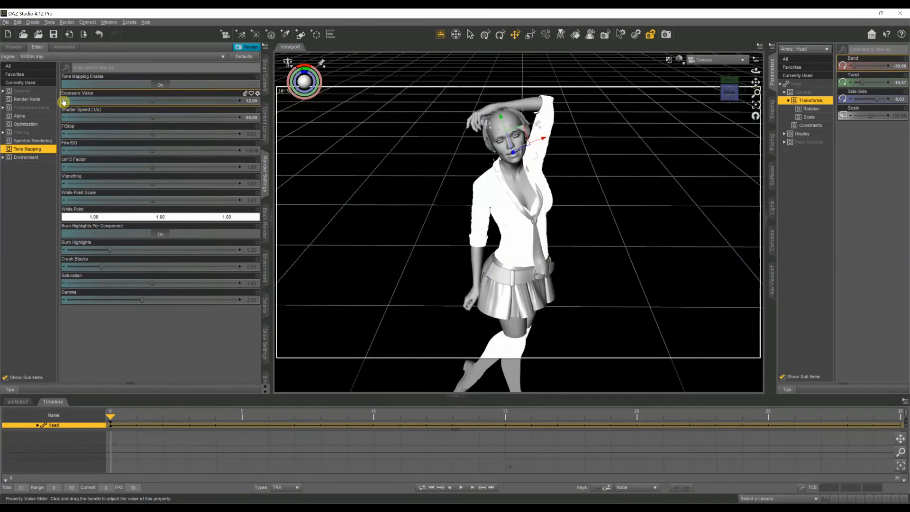
pyautogui.click(252, 101)
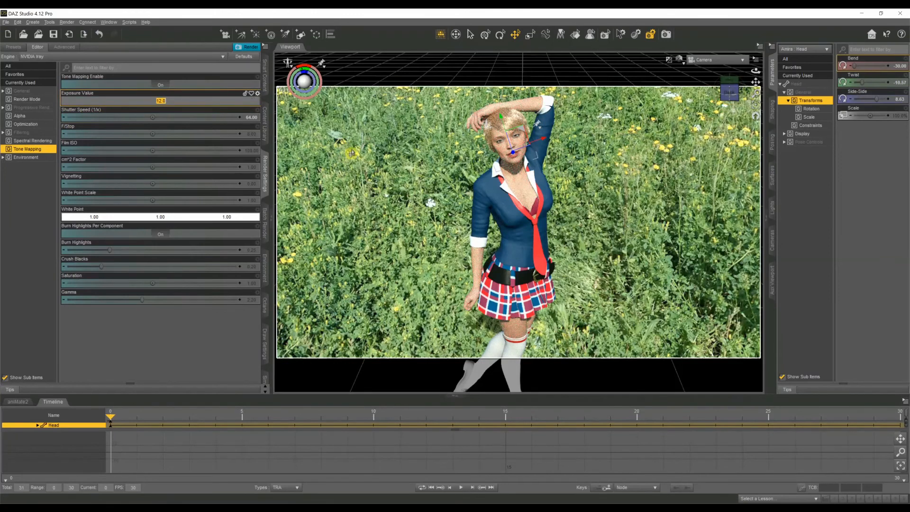
pyautogui.write('12.5')
pyautogui.press('Return')
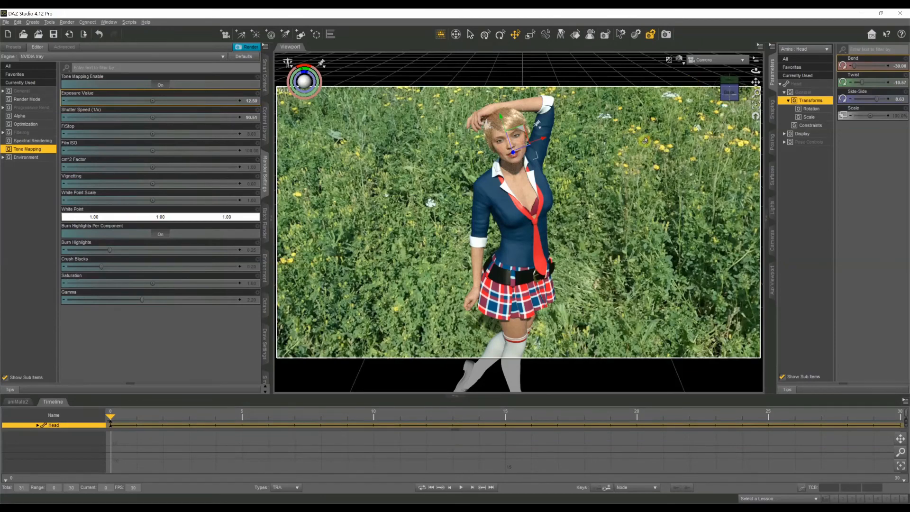
# Review the General, Render Mode and Environment render settings and render the camera view.
pyautogui.scroll(-1, 644, 141)
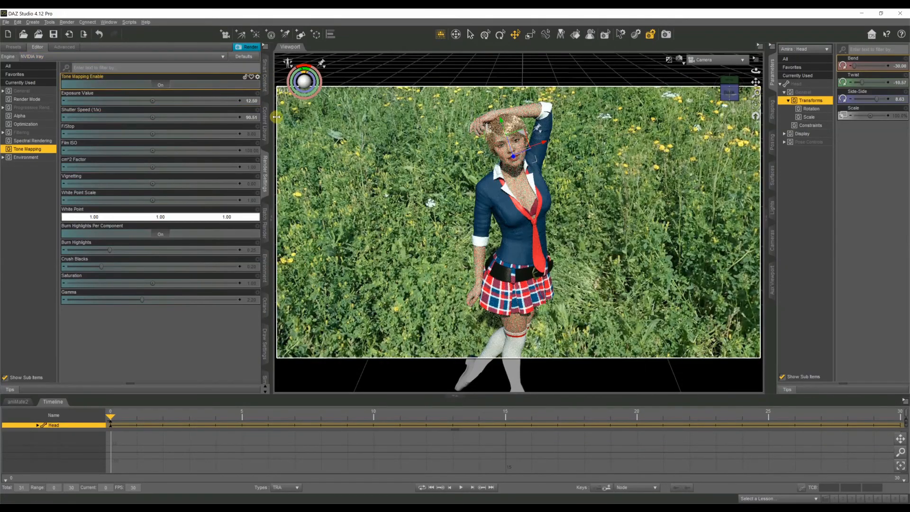
pyautogui.click(31, 90)
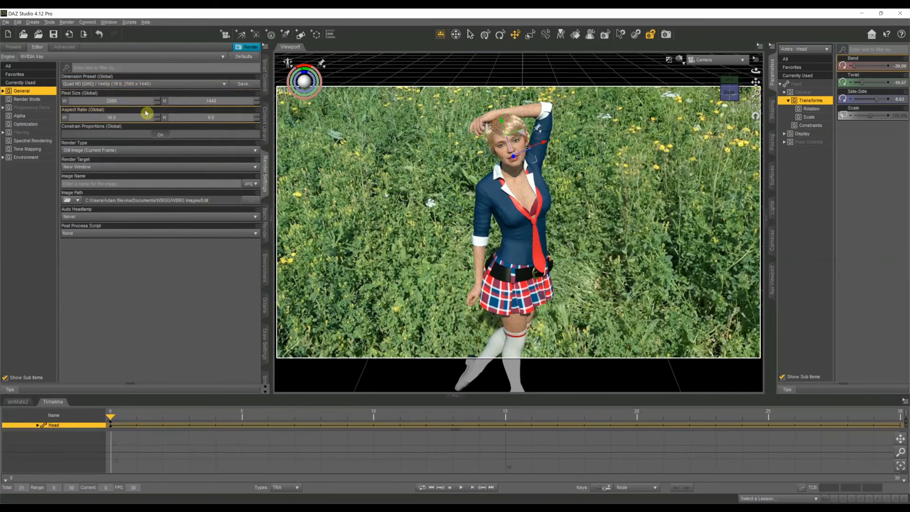
pyautogui.click(28, 99)
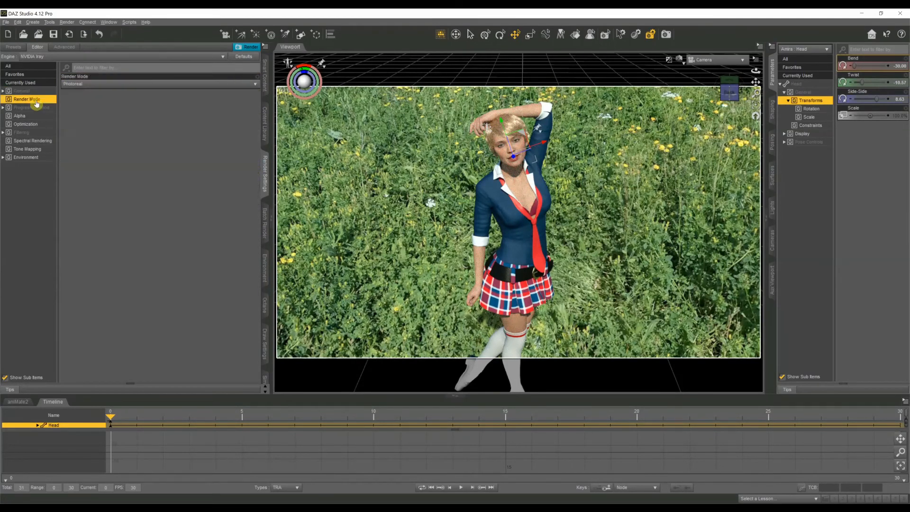
pyautogui.click(28, 157)
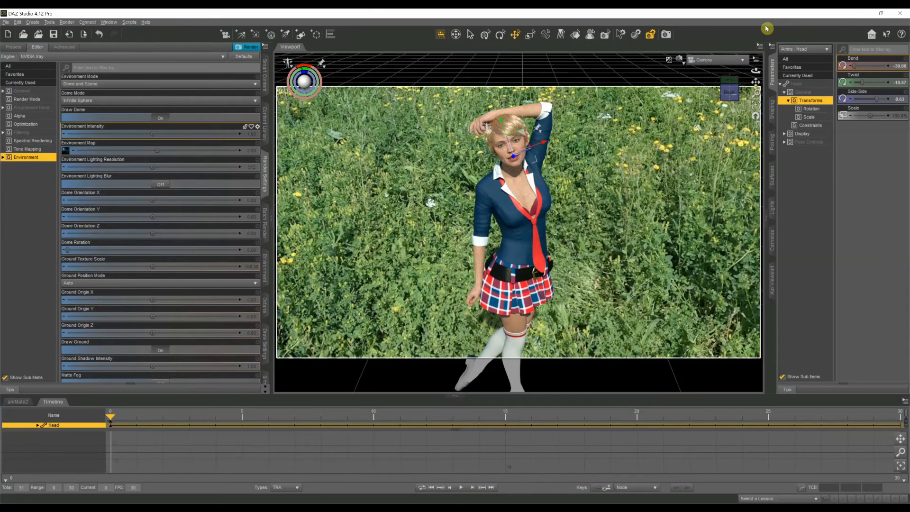
pyautogui.click(666, 34)
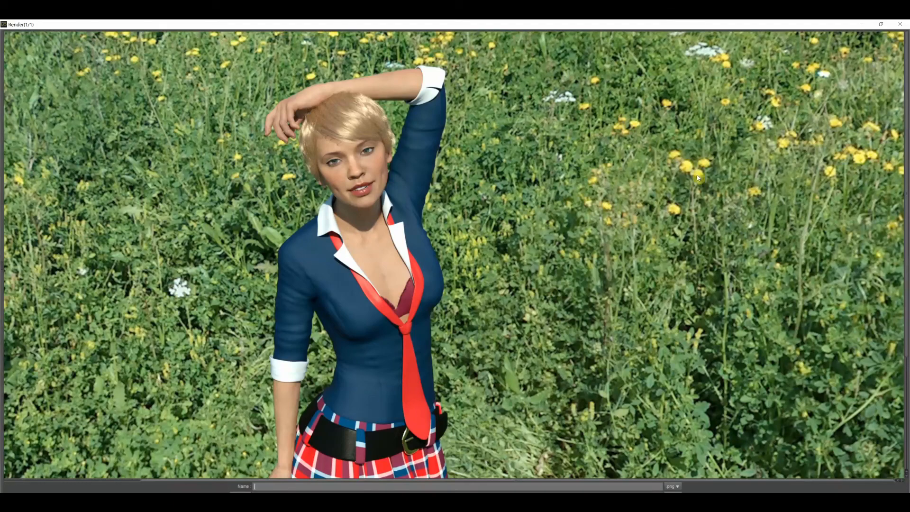
# Examine the finished render from the face down to the legs and across its full width.
pyautogui.scroll(-5, 656, 185)
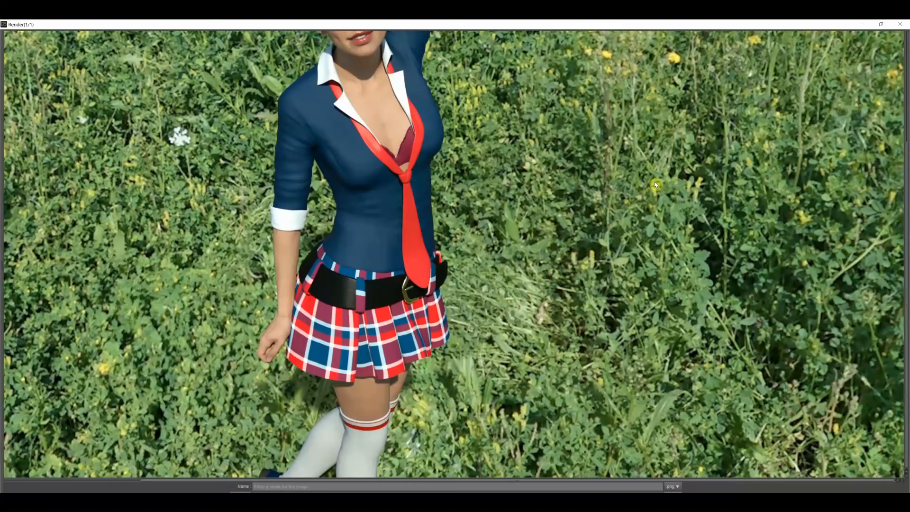
pyautogui.scroll(5, 655, 184)
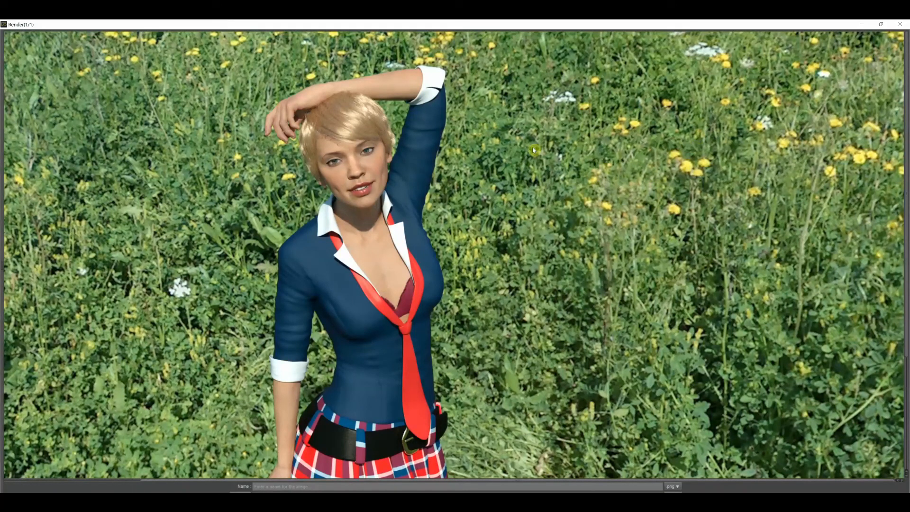
pyautogui.moveTo(425, 481); pyautogui.dragTo(334, 481)
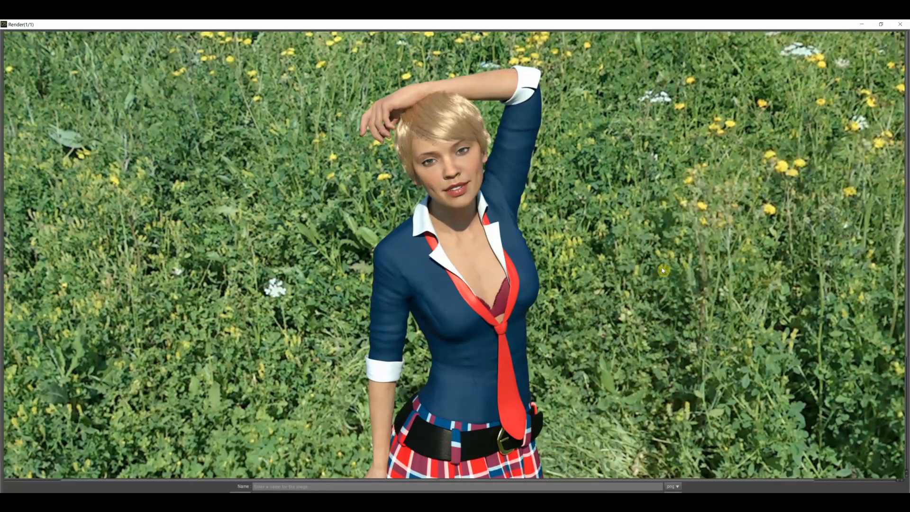
pyautogui.moveTo(386, 480); pyautogui.dragTo(535, 491)
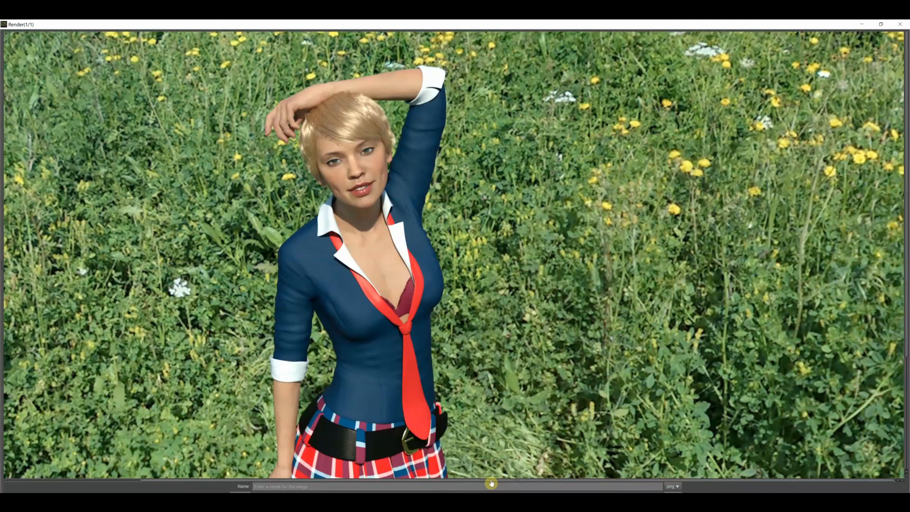
pyautogui.moveTo(491, 483); pyautogui.dragTo(459, 477)
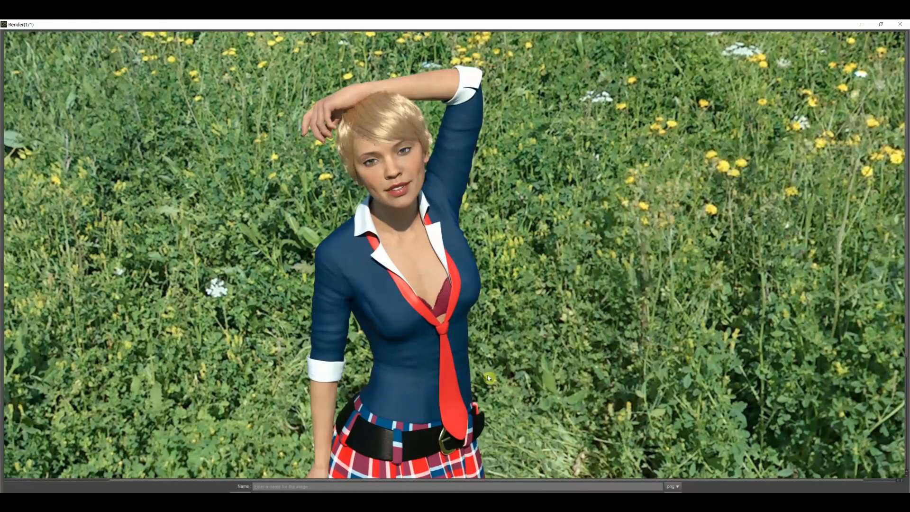